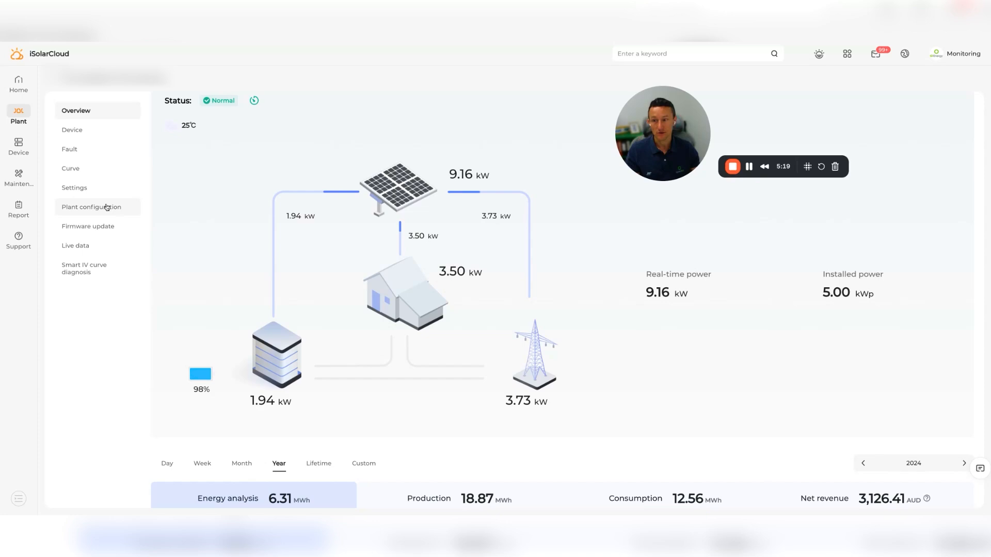
Reach the plant's Device parameters list under Settings and select the first energy storage inverter.
{"action": "left_click", "coordinate": [86, 207]}
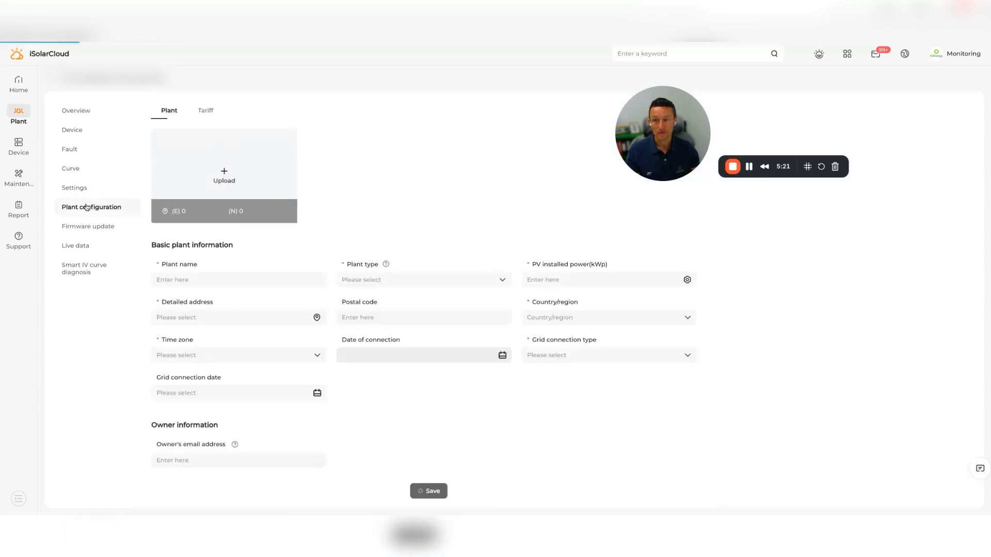
{"action": "left_click", "coordinate": [74, 188]}
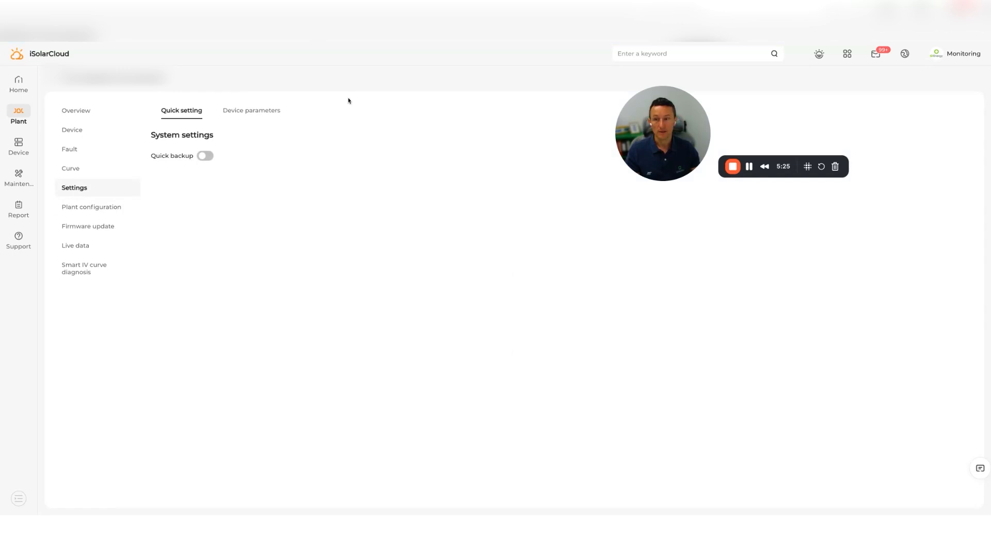
{"action": "left_click", "coordinate": [270, 112]}
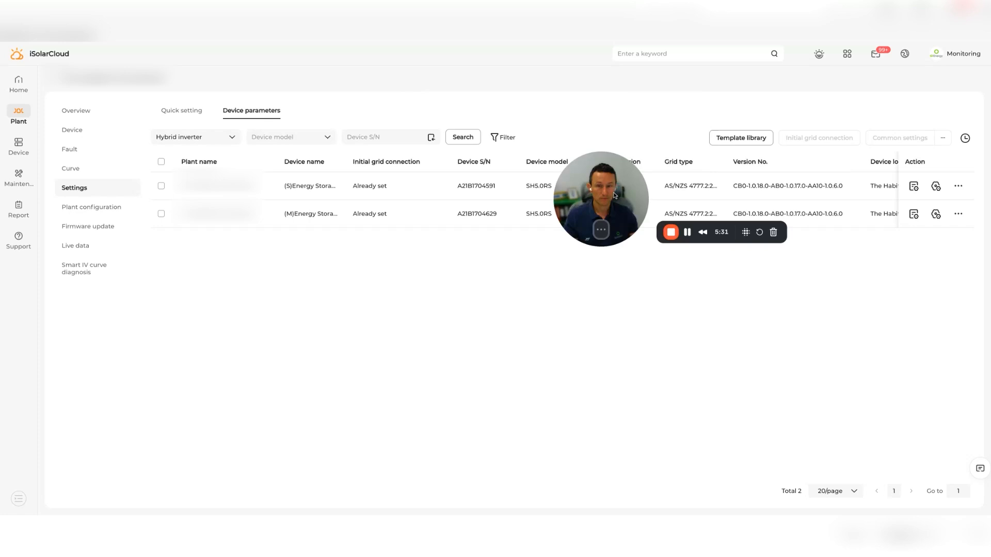
{"action": "left_click_drag", "start_coordinate": [681, 122], "coordinate": [551, 305]}
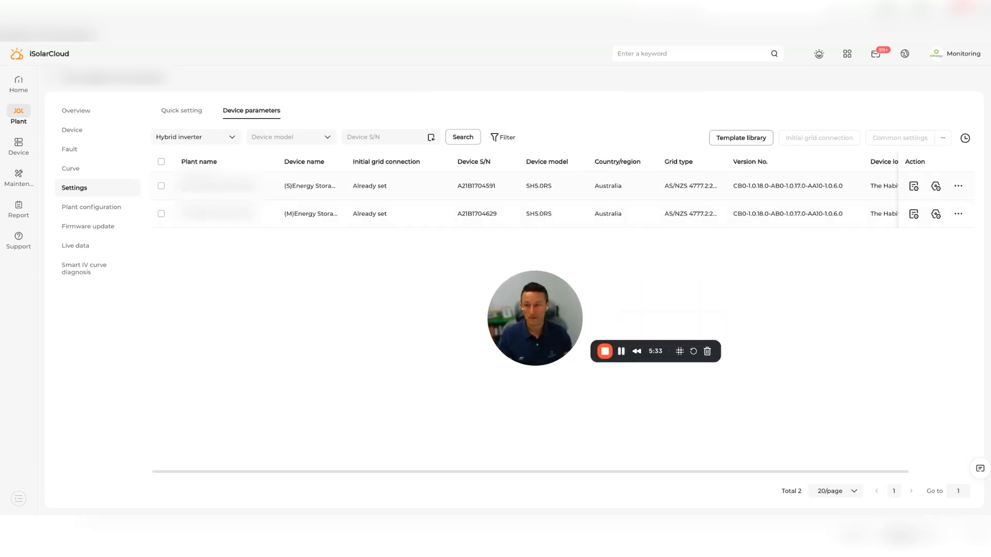
{"action": "left_click", "coordinate": [161, 186]}
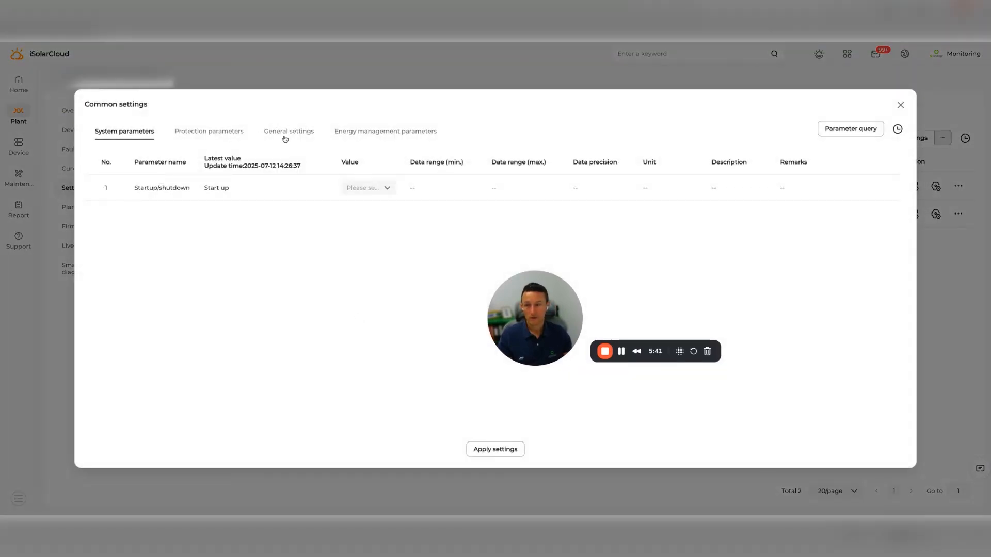
Show the Energy management parameters section of the inverter's common settings.
{"action": "left_click", "coordinate": [365, 133]}
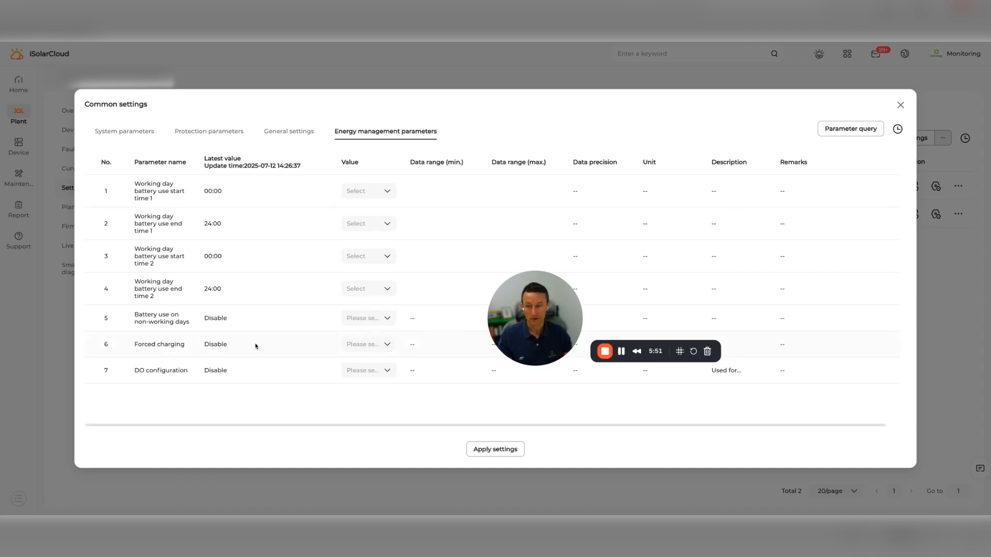
Set Forced charging to Enable and its valid time to Every day.
{"action": "left_click", "coordinate": [375, 344]}
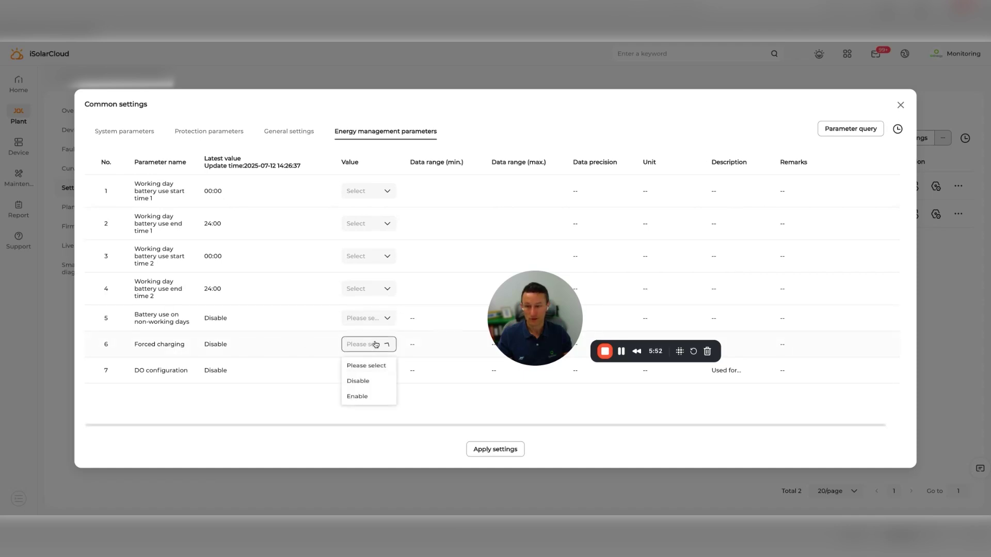
{"action": "left_click", "coordinate": [357, 397]}
{"action": "scroll", "coordinate": [325, 377], "scroll_direction": "down", "scroll_amount": 2}
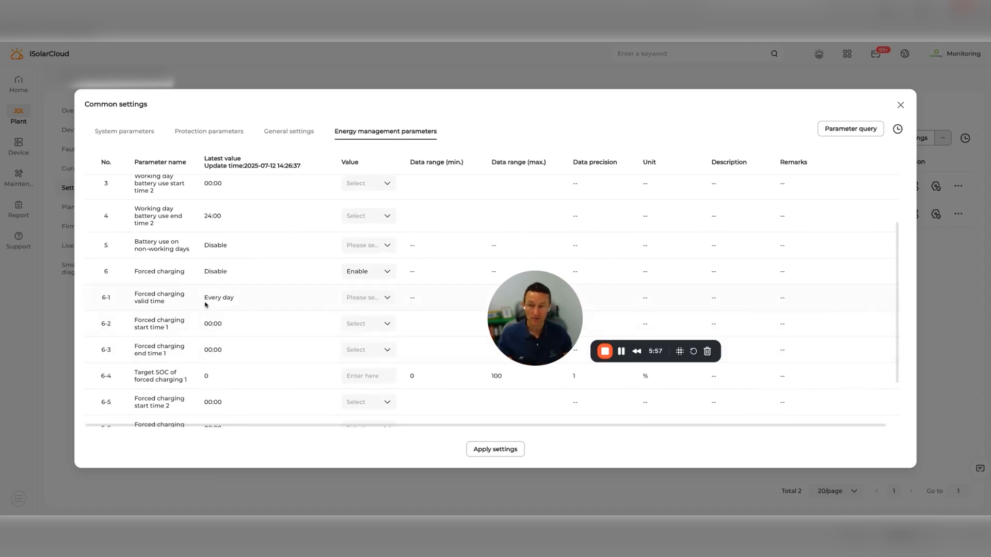
{"action": "left_click", "coordinate": [369, 298]}
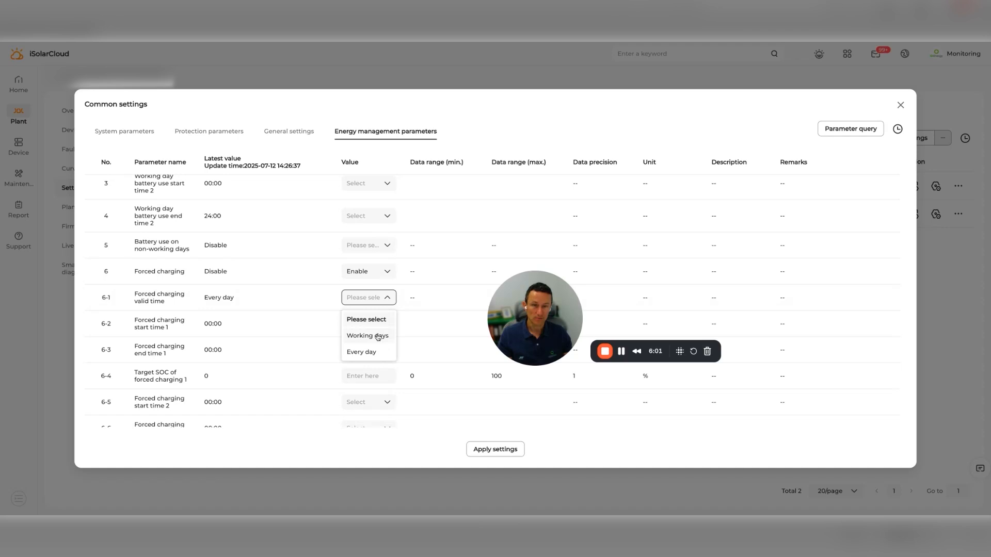
{"action": "left_click", "coordinate": [362, 353]}
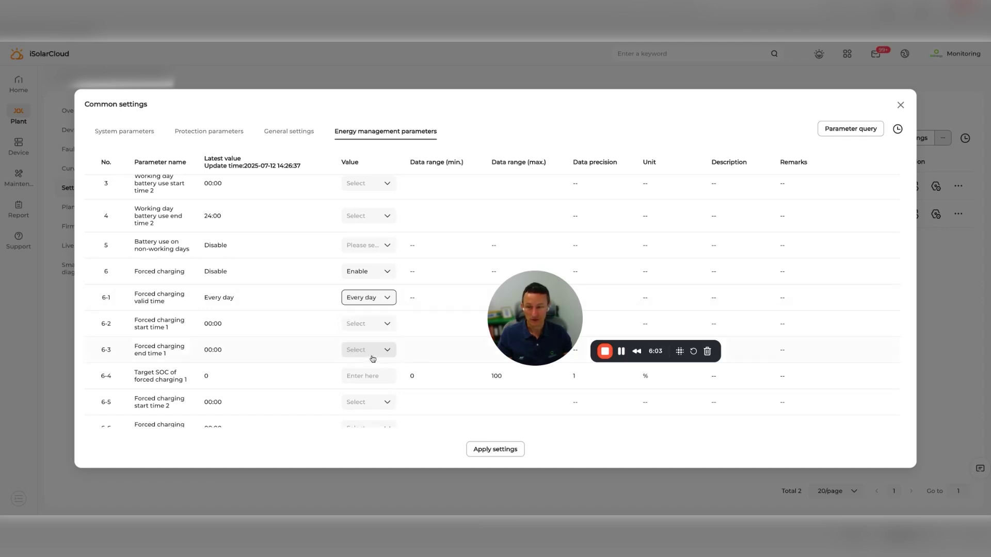
{"action": "scroll", "coordinate": [228, 316], "scroll_direction": "down", "scroll_amount": 2}
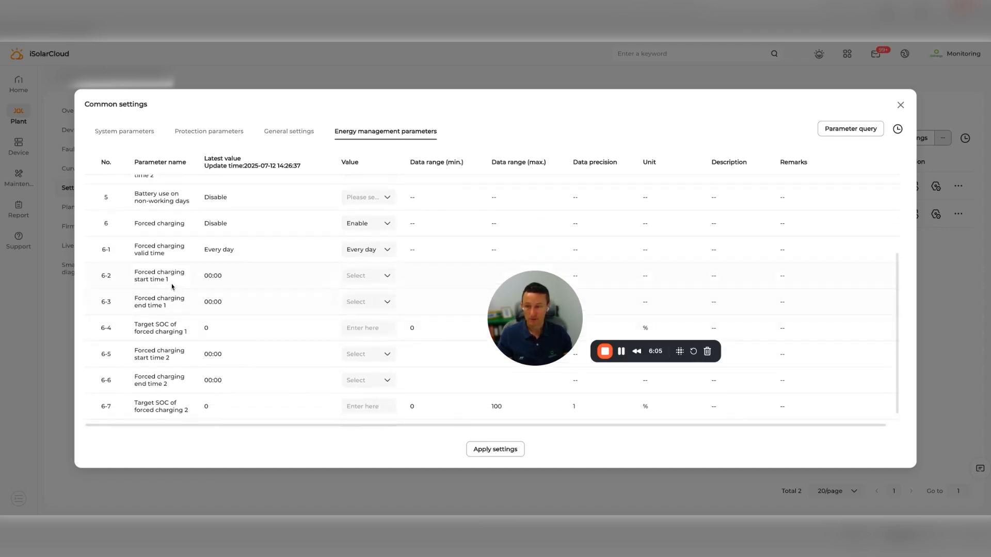
Set forced charging window 1 to start at 11:00 and end at 13:00.
{"action": "left_click", "coordinate": [364, 276]}
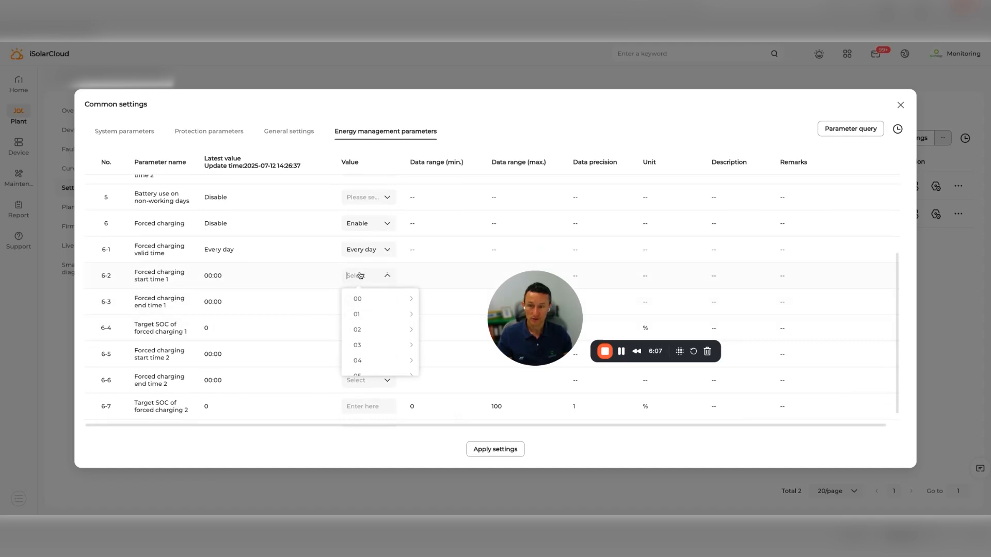
{"action": "scroll", "coordinate": [370, 332], "scroll_direction": "down", "scroll_amount": 2}
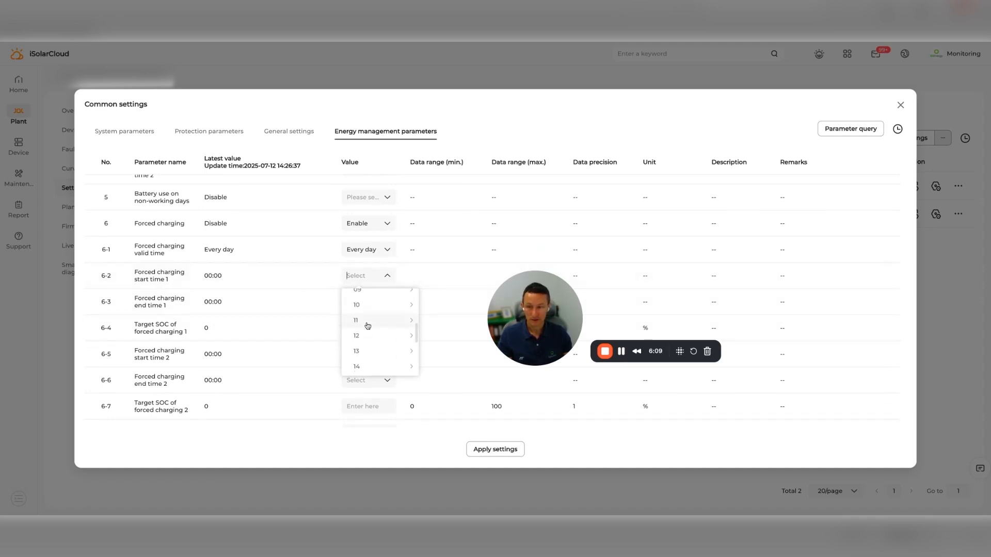
{"action": "left_click", "coordinate": [434, 299]}
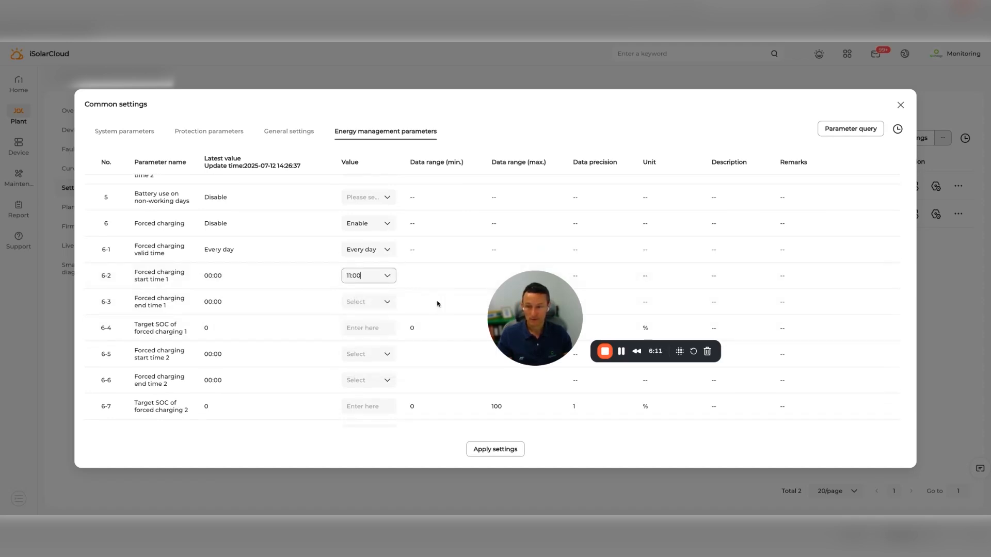
{"action": "left_click", "coordinate": [370, 302]}
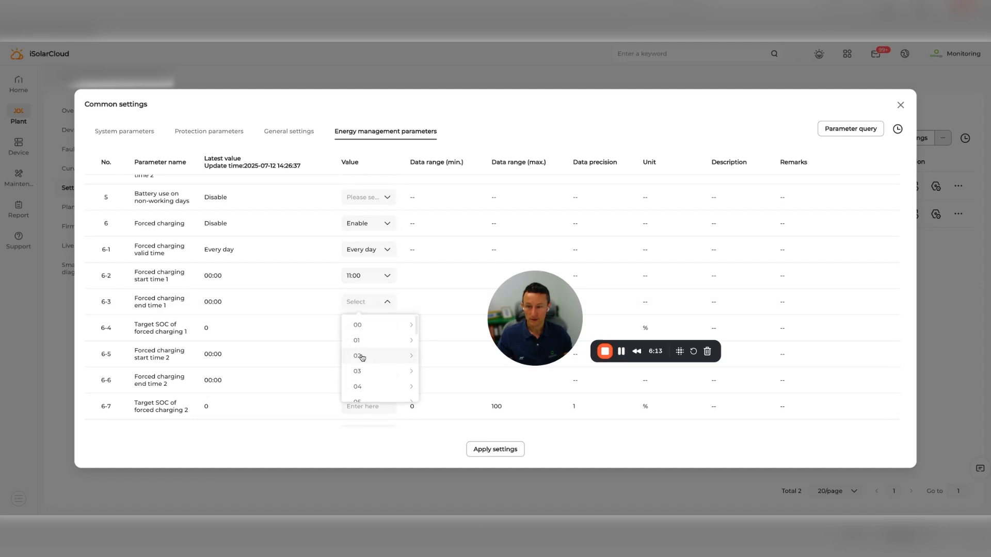
{"action": "scroll", "coordinate": [362, 357], "scroll_direction": "down", "scroll_amount": 2}
{"action": "scroll", "coordinate": [362, 358], "scroll_direction": "down", "scroll_amount": 1}
{"action": "left_click", "coordinate": [360, 351]}
{"action": "left_click", "coordinate": [434, 325]}
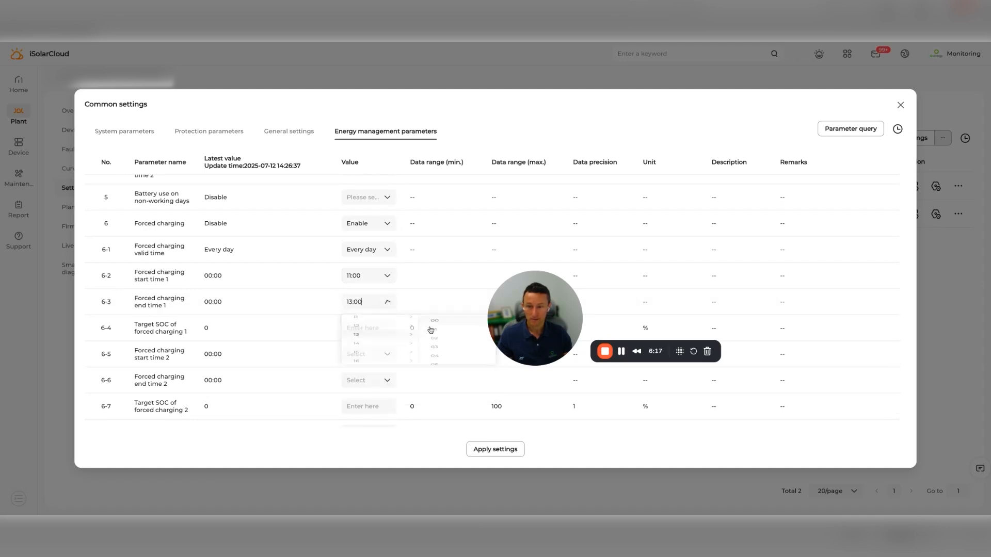
{"action": "scroll", "coordinate": [283, 323], "scroll_direction": "down", "scroll_amount": 1}
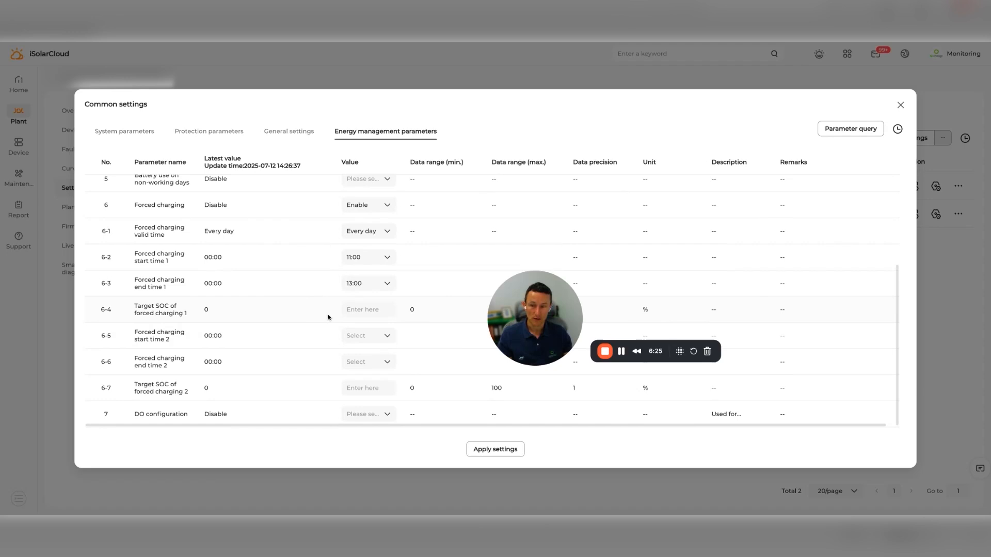
Enter 100% as the target SOC of forced charging 1.
{"action": "left_click", "coordinate": [357, 311]}
{"action": "type", "text": "100"}
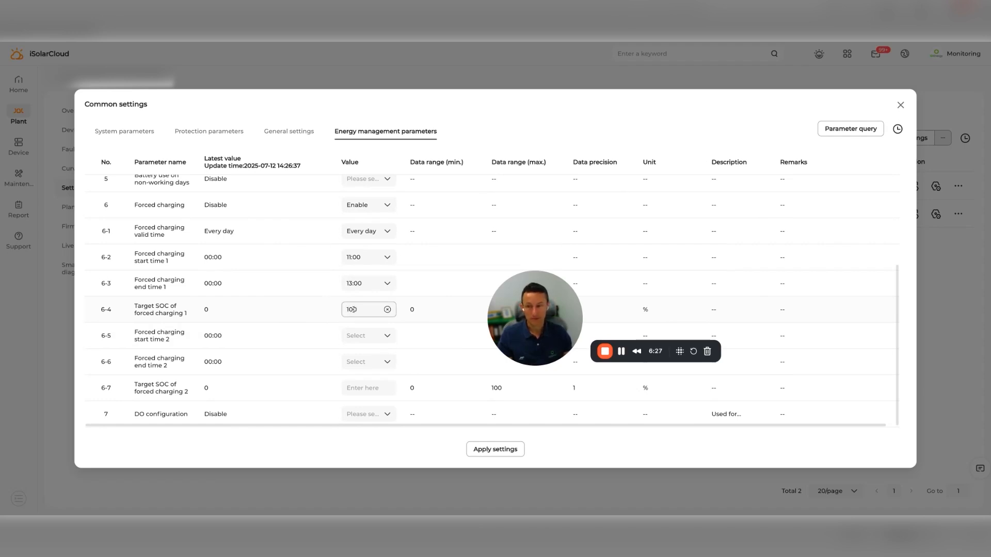
{"action": "left_click", "coordinate": [312, 294]}
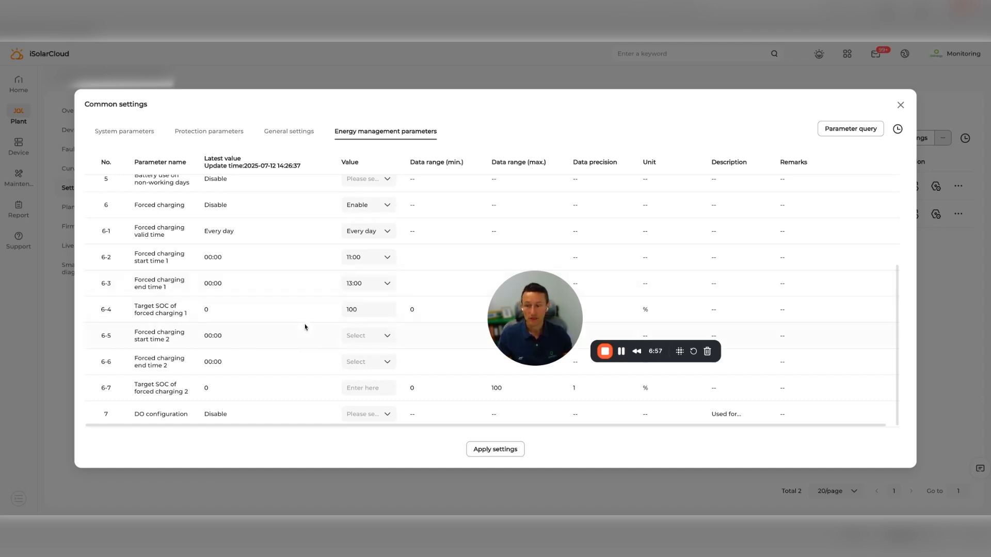
{"action": "left_click", "coordinate": [364, 335]}
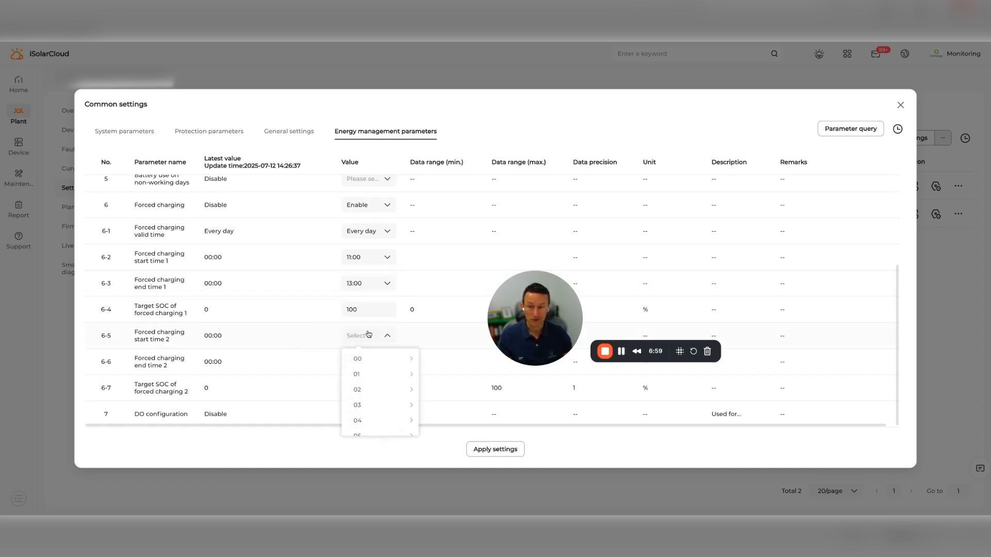
{"action": "left_click", "coordinate": [304, 334]}
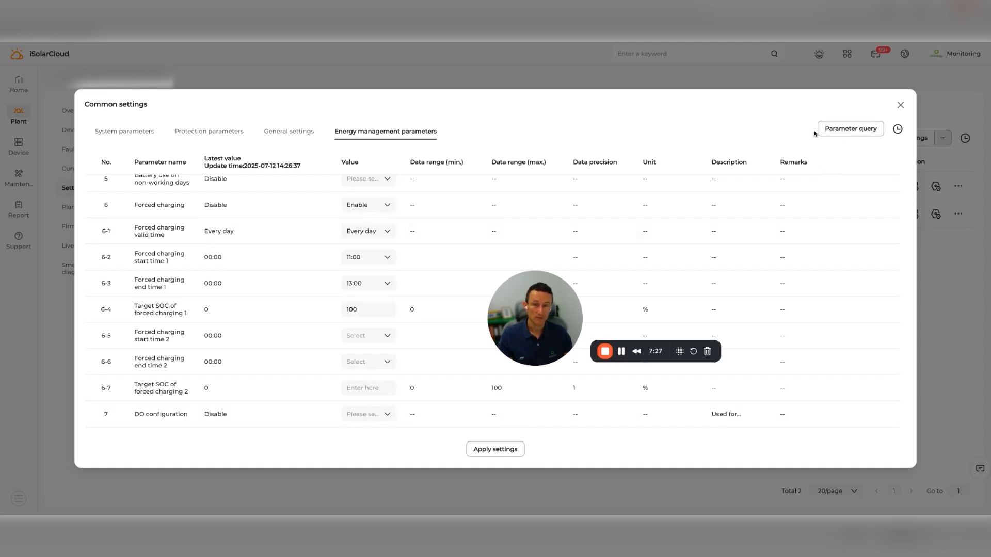
Close the Common settings dialog, returning to the device parameters list.
{"action": "left_click", "coordinate": [901, 105]}
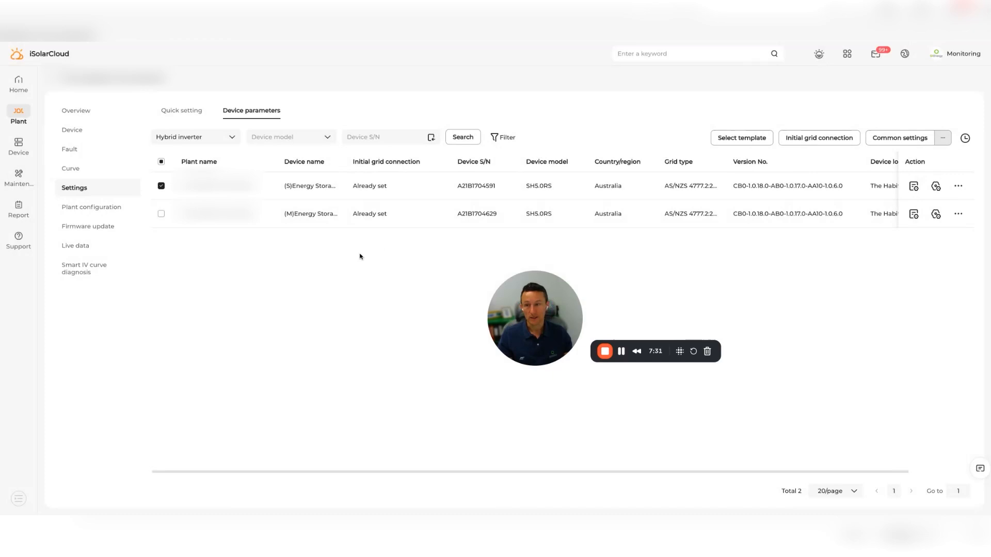